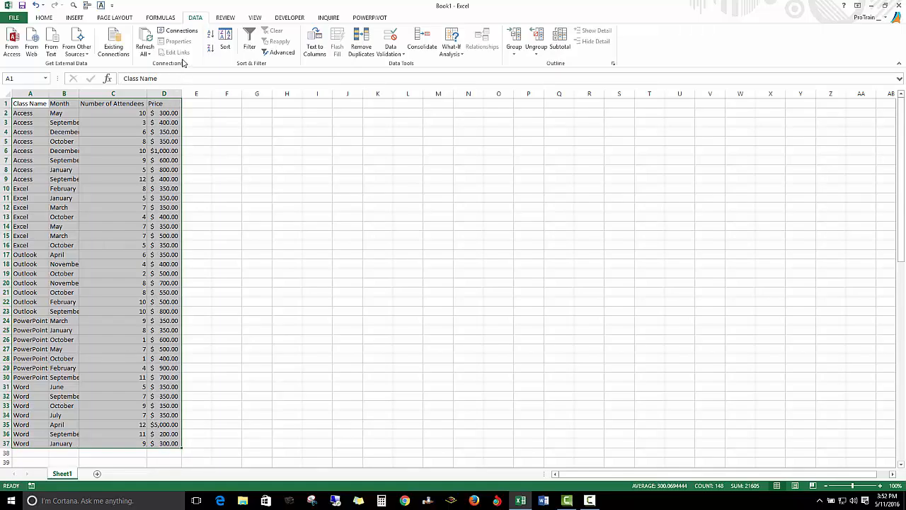
# Step: Add Sum subtotals for Price only at each change in Class Name, and inspect the Access Total row and its Price formula
pyautogui.click(560, 43)
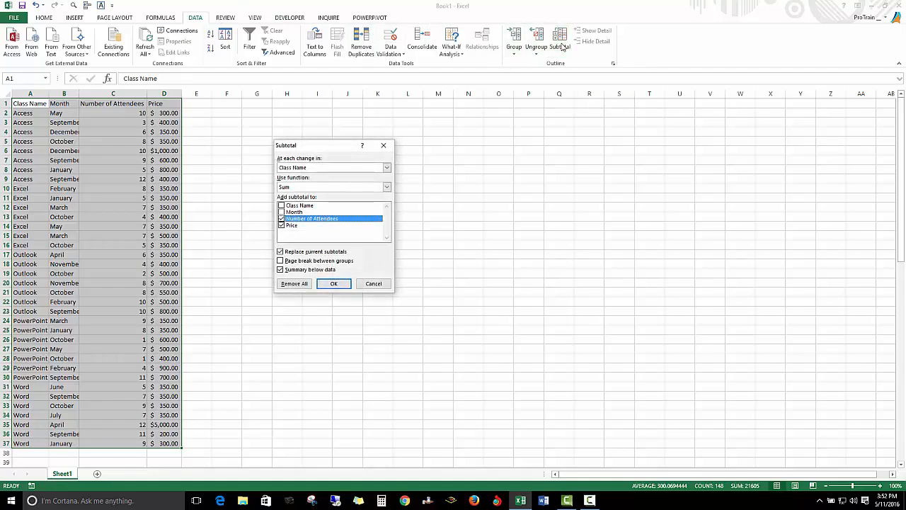
pyautogui.click(282, 219)
pyautogui.click(334, 284)
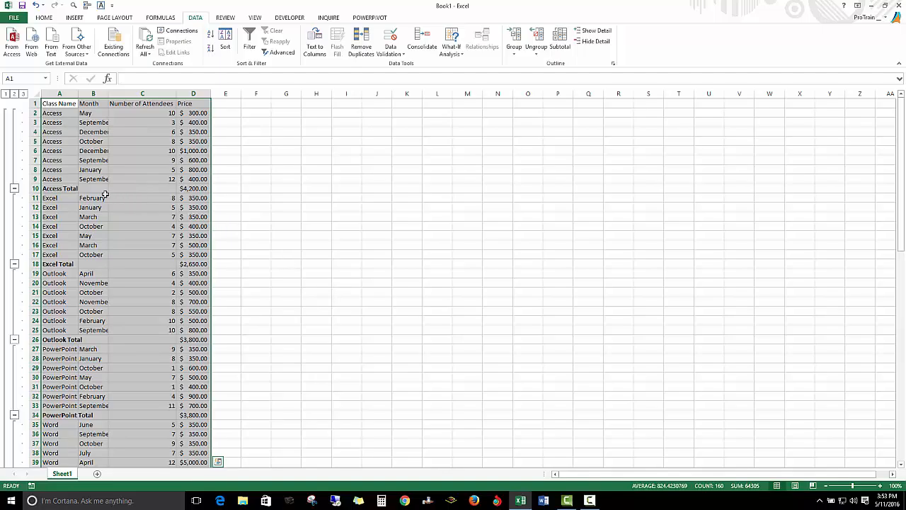
pyautogui.click(54, 189)
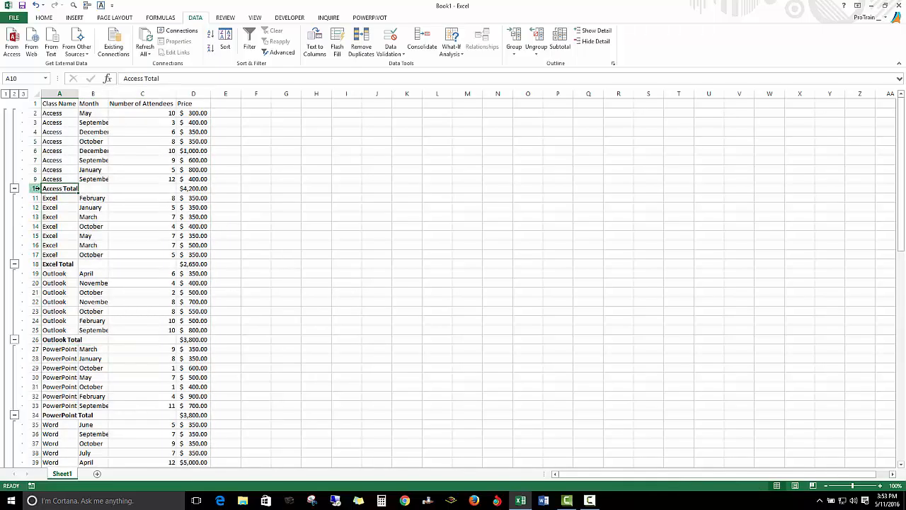
pyautogui.moveTo(46, 188); pyautogui.dragTo(186, 190)
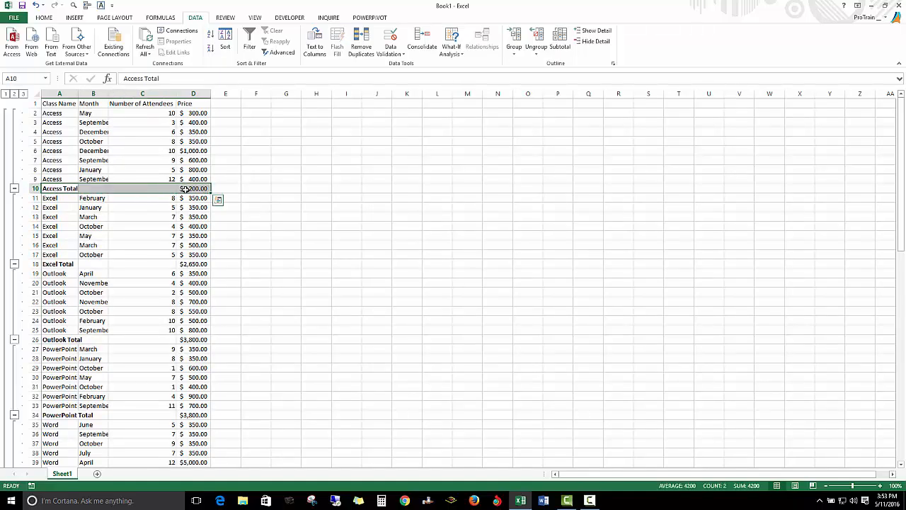
pyautogui.click(185, 189)
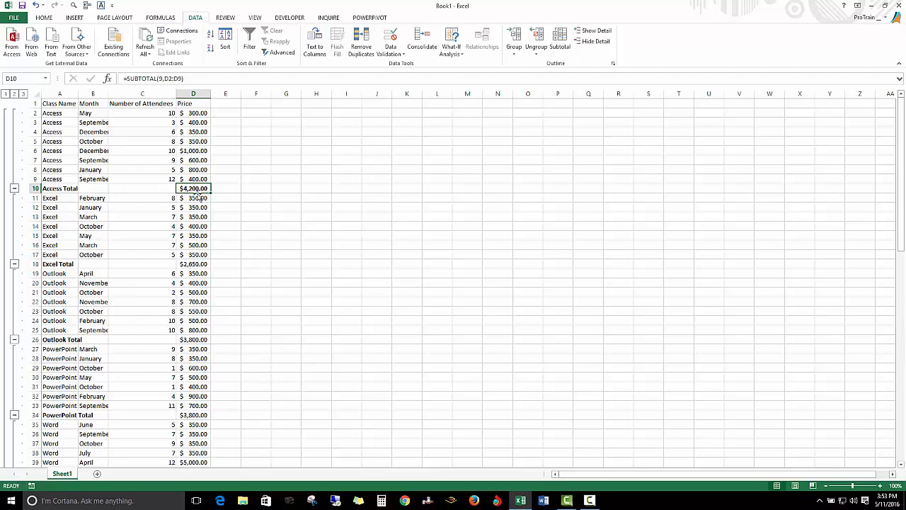
# Step: Include Number of Attendees along with Price in the Class Name subtotals, and review the Access Total row
pyautogui.click(559, 39)
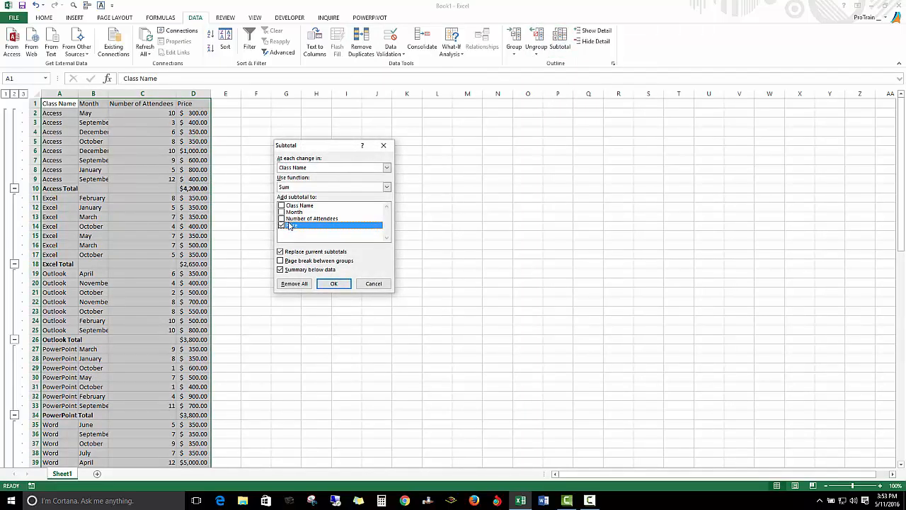
pyautogui.click(281, 218)
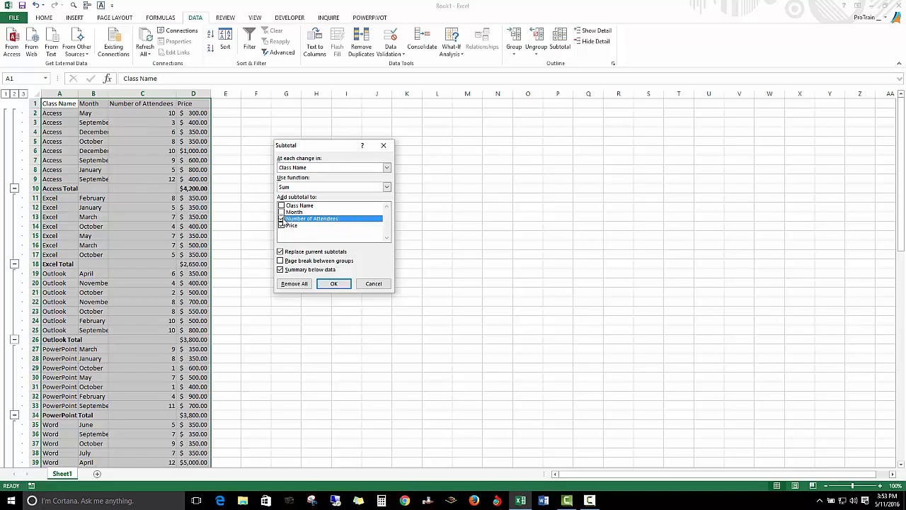
pyautogui.click(334, 284)
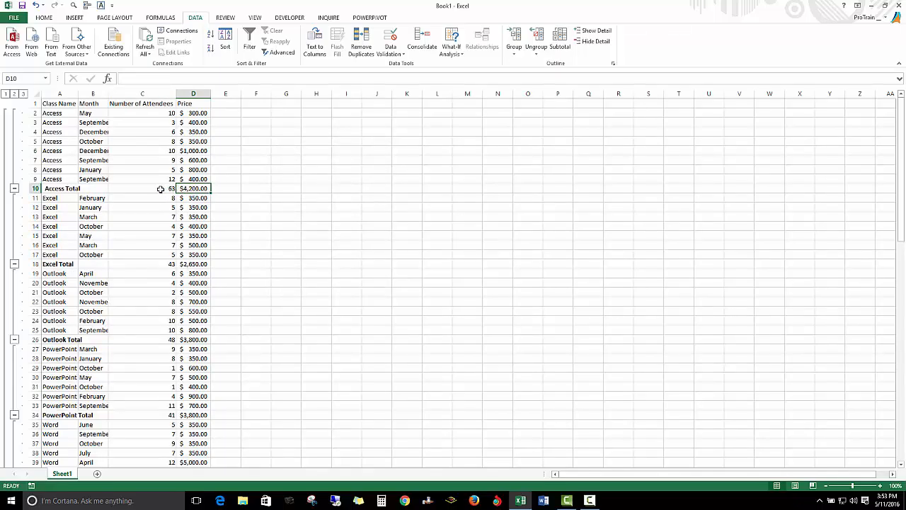
pyautogui.moveTo(93, 189); pyautogui.dragTo(187, 187)
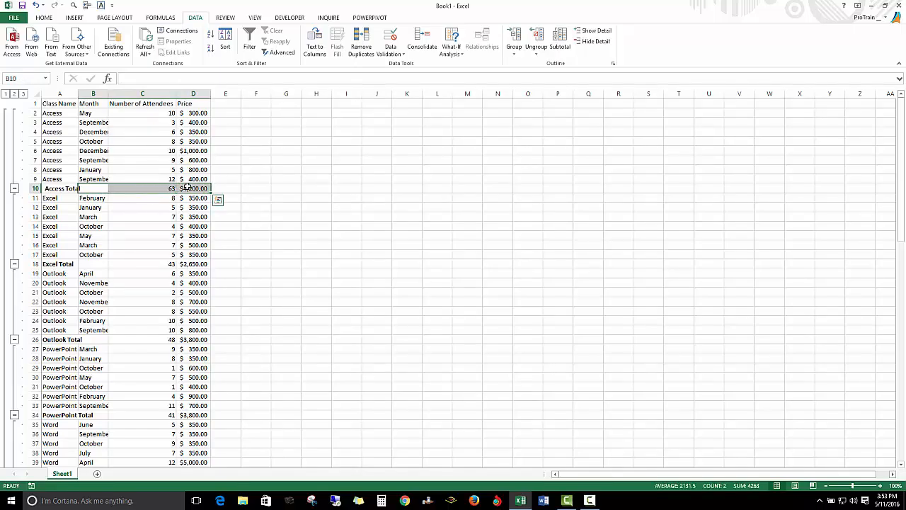
# Step: Replace the current subtotals with Sum subtotals for Price only at each change in Month
pyautogui.click(559, 39)
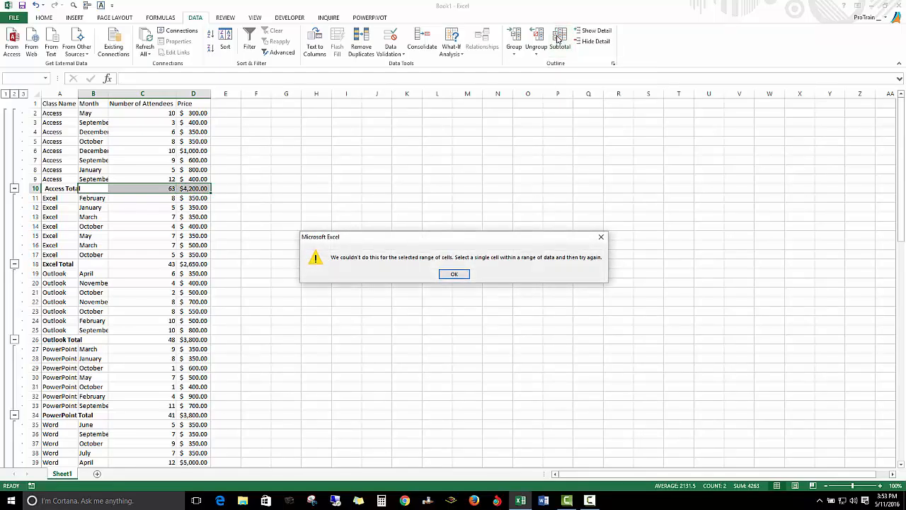
pyautogui.click(455, 274)
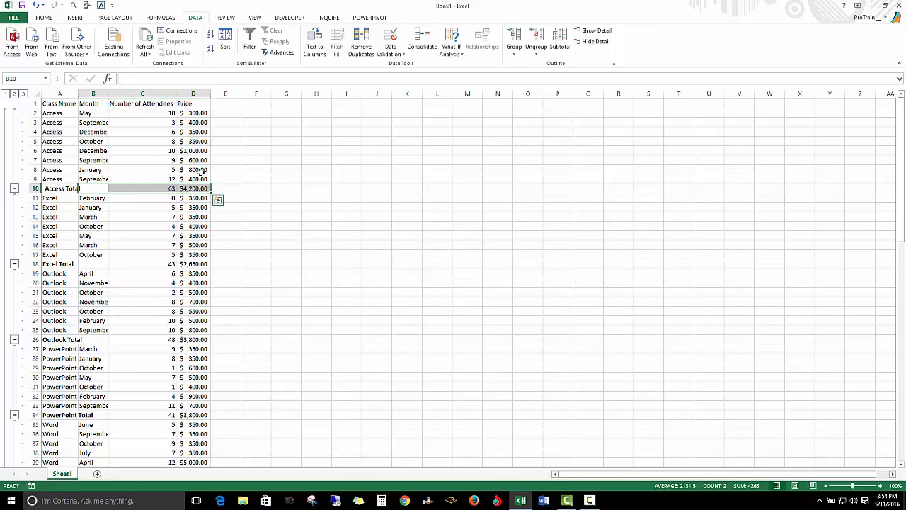
pyautogui.click(71, 187)
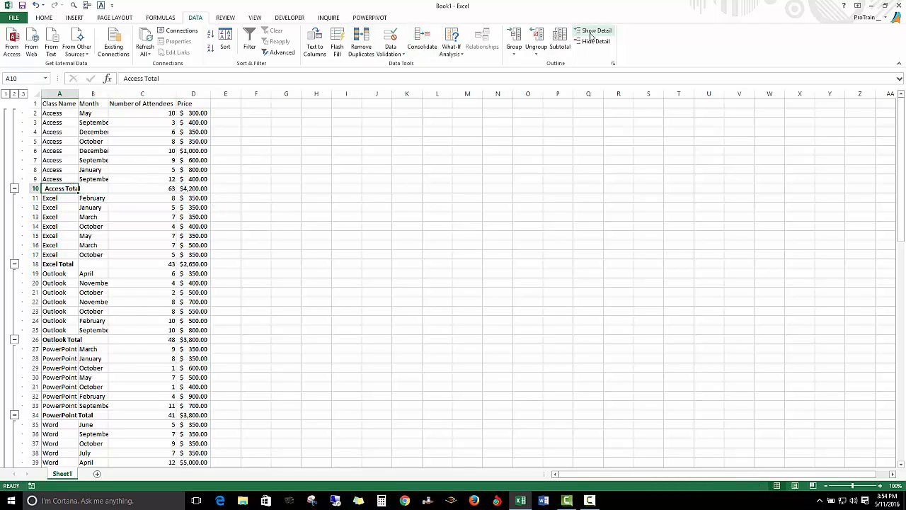
pyautogui.click(558, 46)
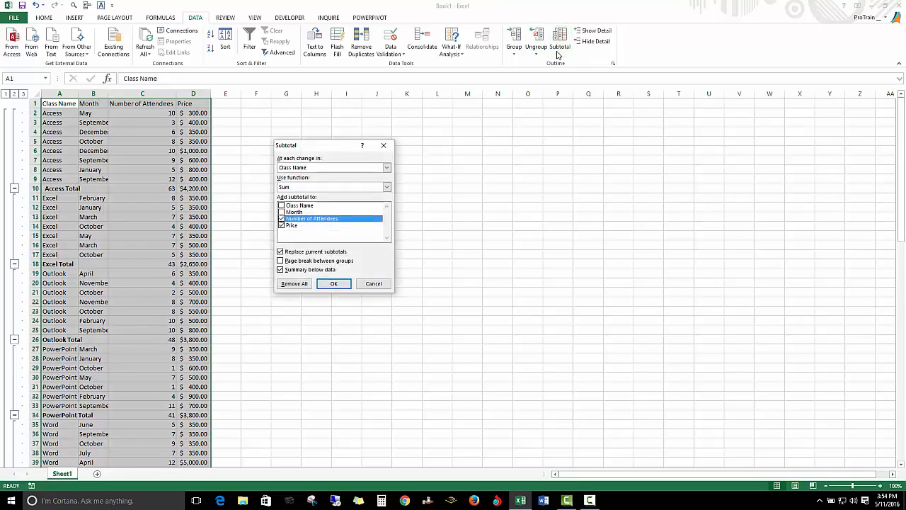
pyautogui.click(387, 168)
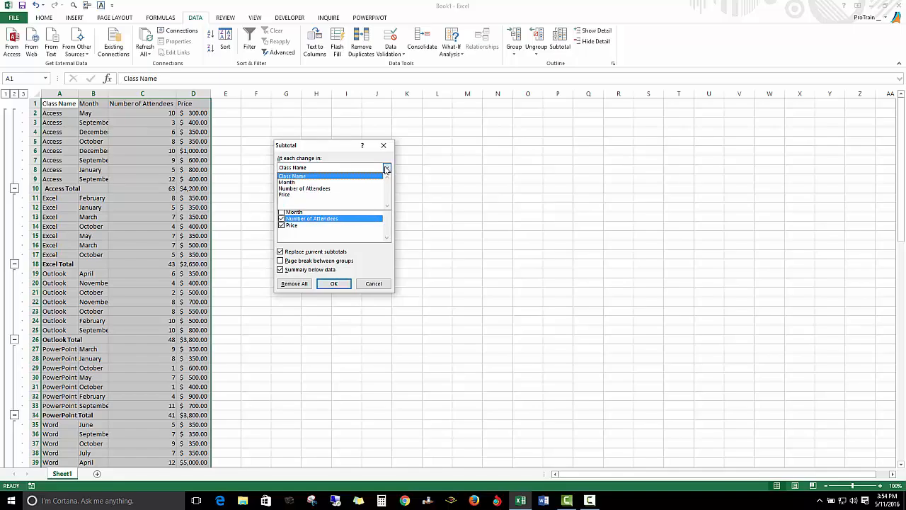
pyautogui.click(339, 182)
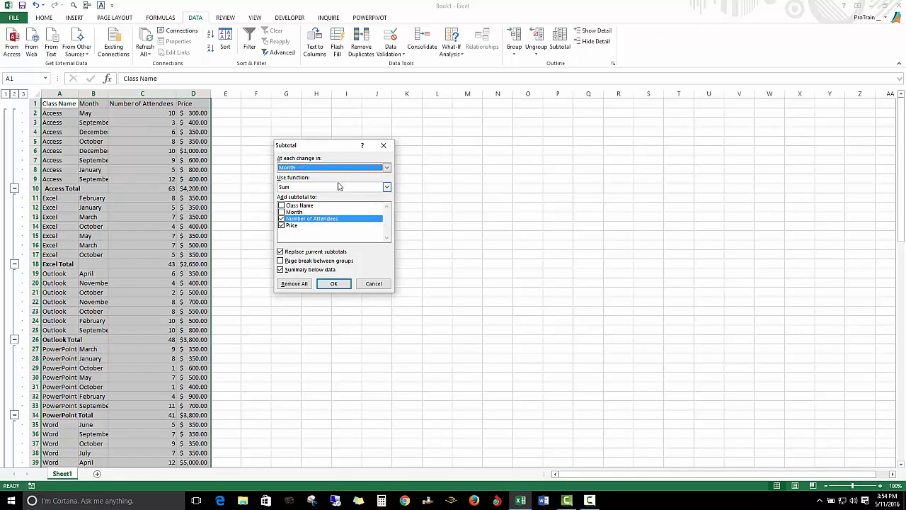
pyautogui.click(282, 219)
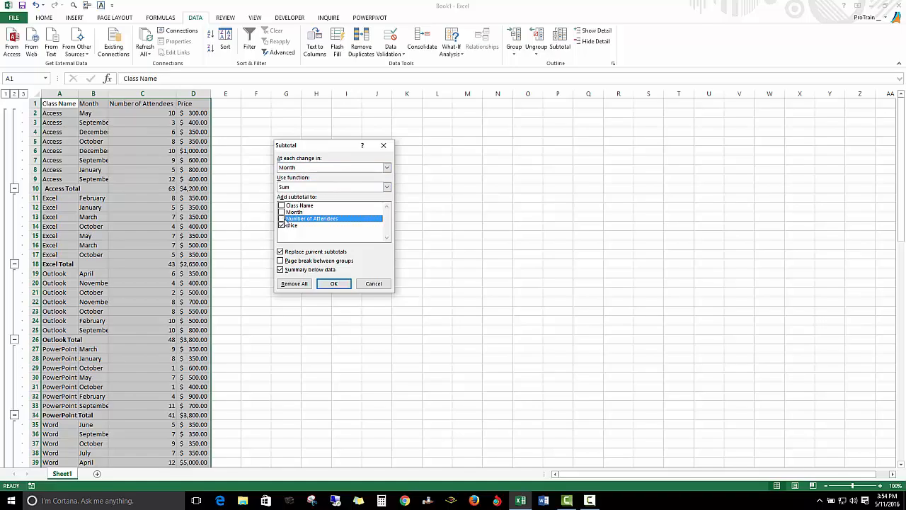
pyautogui.click(328, 283)
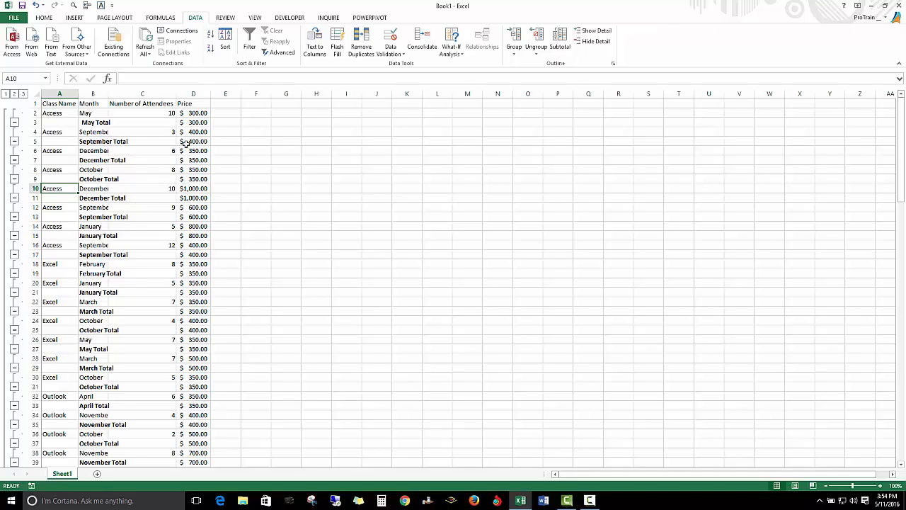
# Step: Remove all subtotals from the list and sort the data by Month from A to Z
pyautogui.click(559, 43)
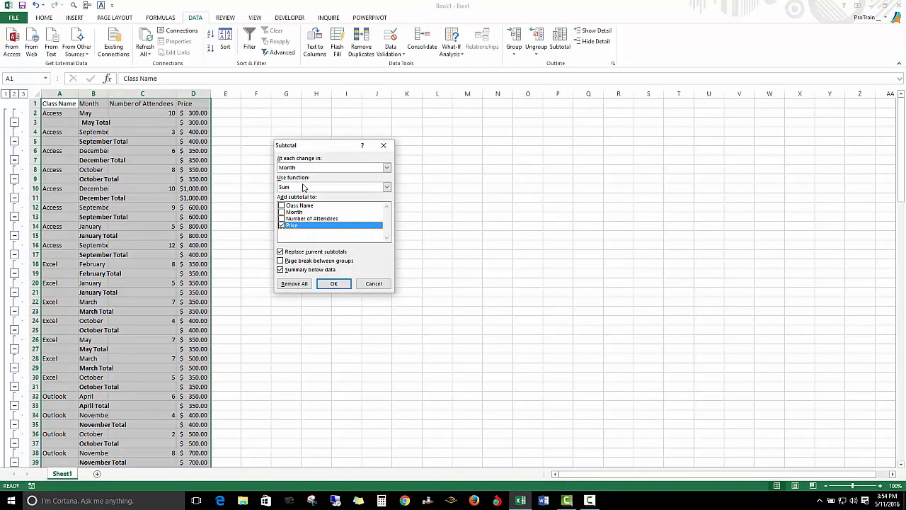
pyautogui.click(287, 285)
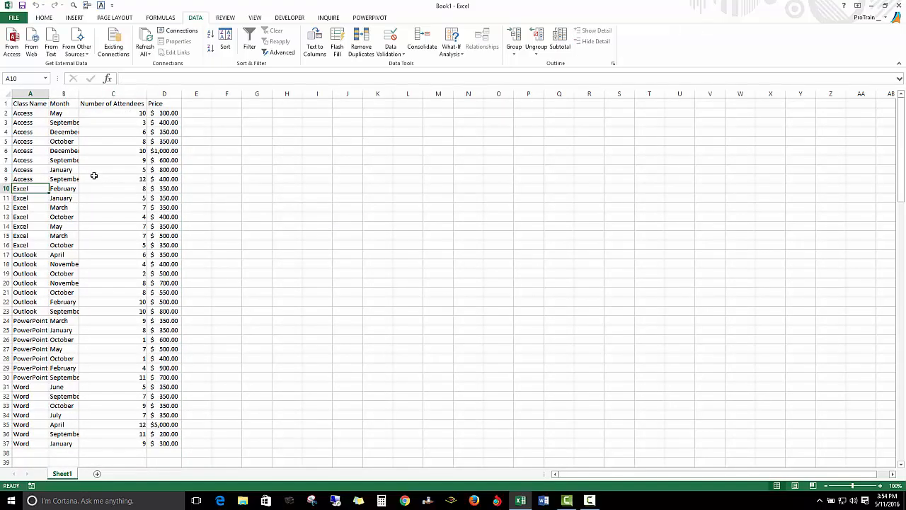
pyautogui.click(66, 168)
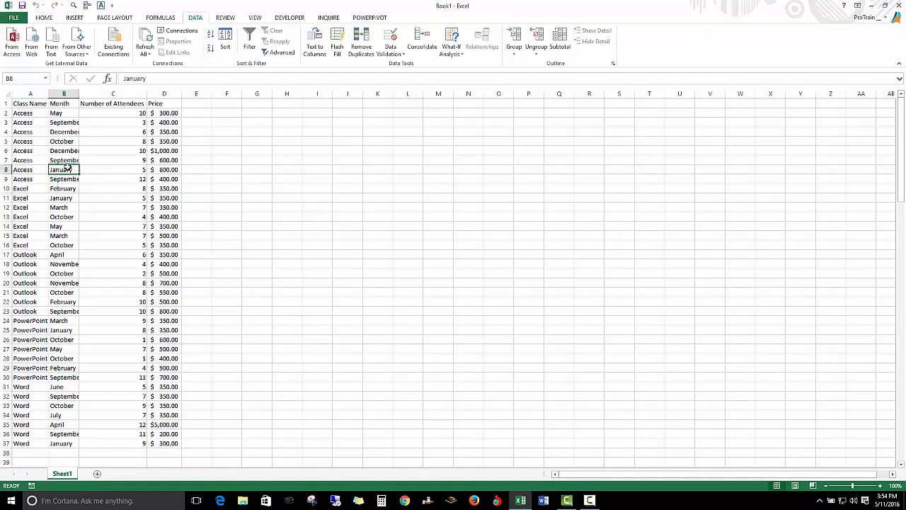
pyautogui.click(210, 38)
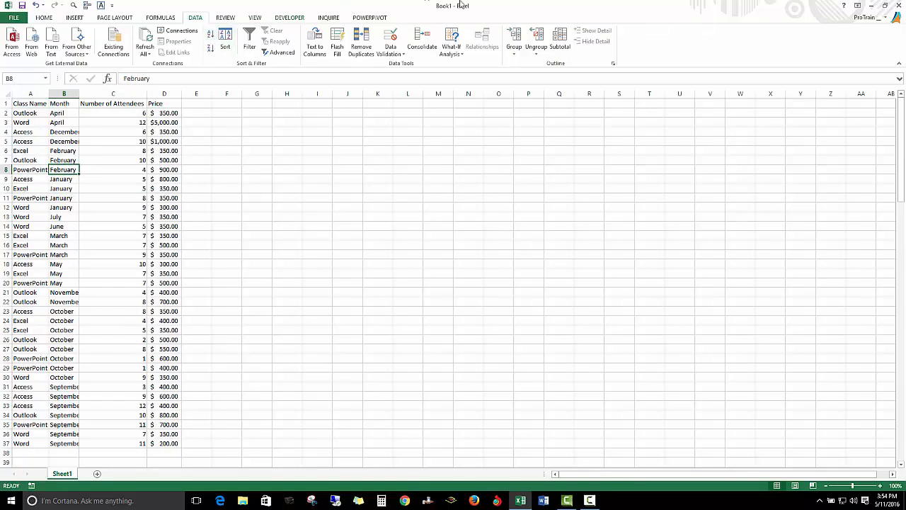
# Step: Add Sum subtotals for Number of Attendees and Price at each change in Month, and fit the Month column to its contents
pyautogui.click(560, 43)
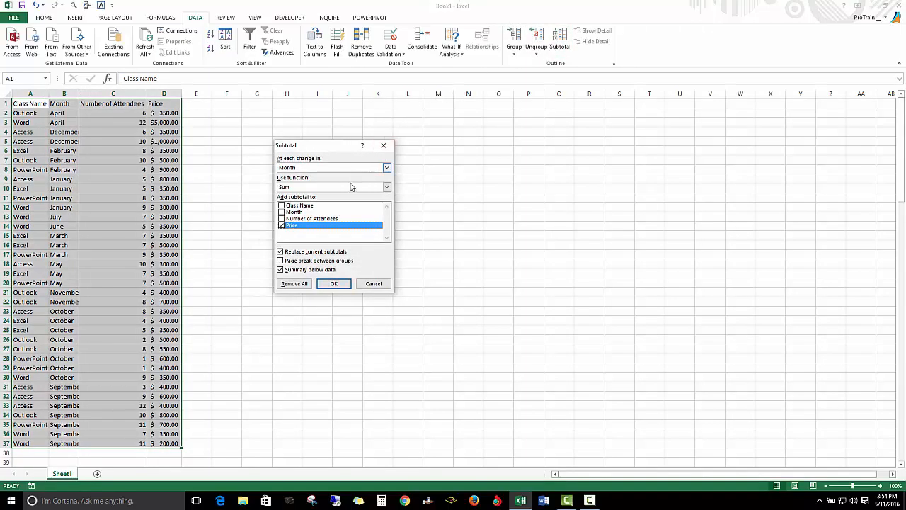
pyautogui.click(283, 219)
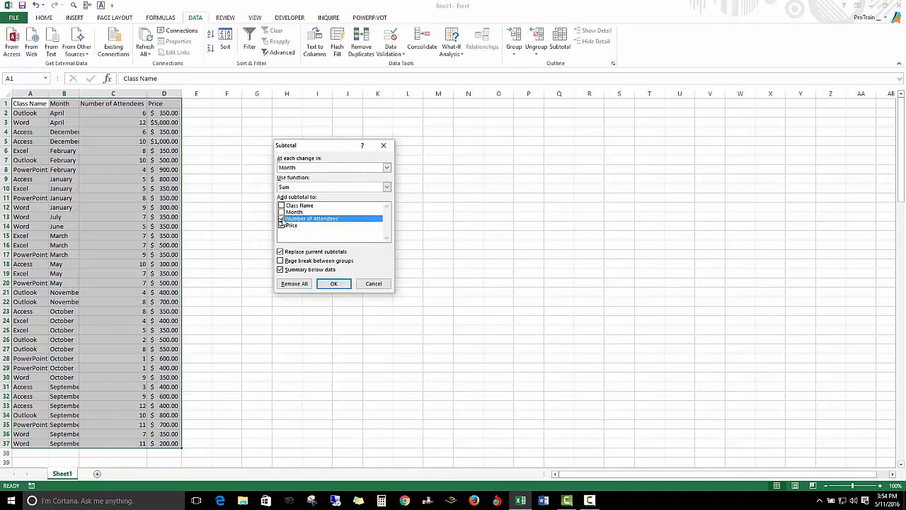
pyautogui.click(331, 284)
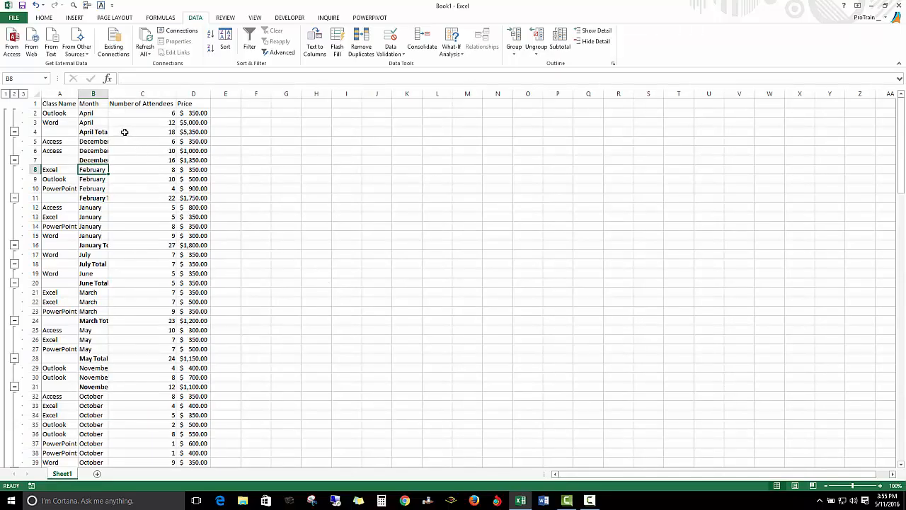
pyautogui.doubleClick(108, 93)
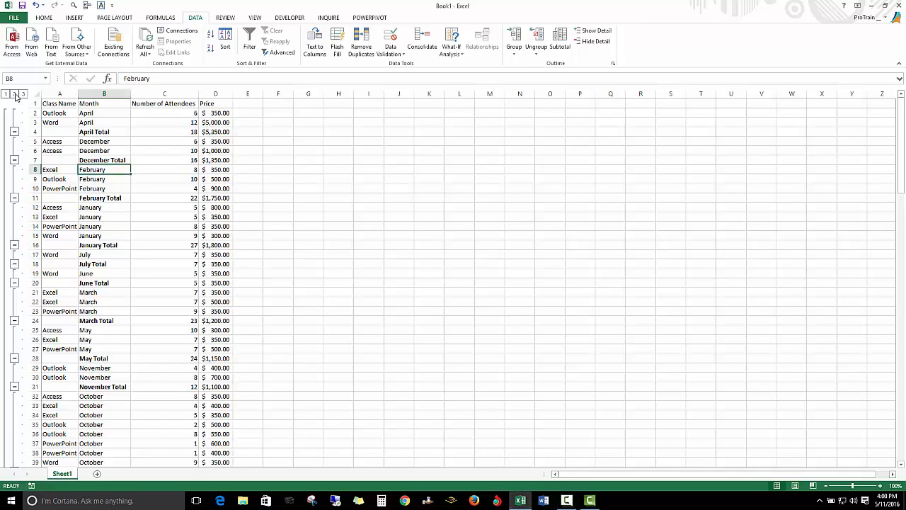
# Step: Collapse the outline to month totals and to the grand total, fit the Price column to its contents, and restore all detail rows
pyautogui.click(15, 93)
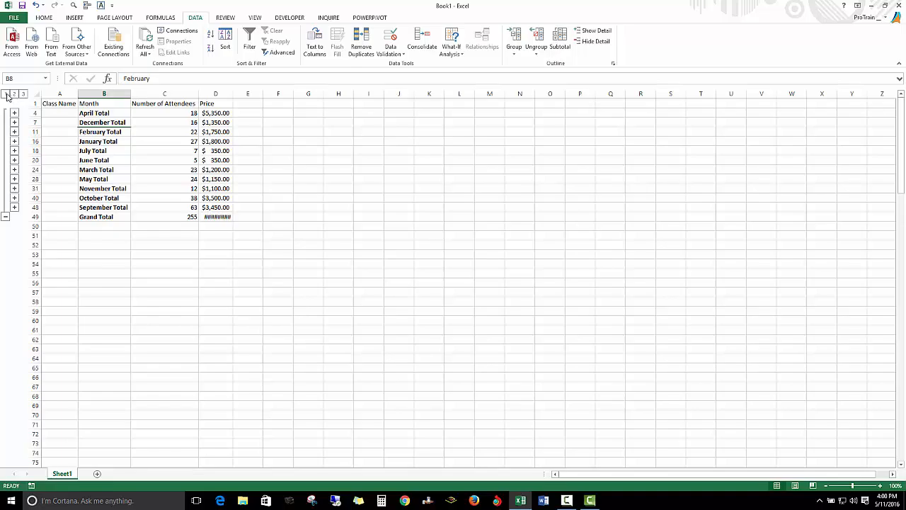
pyautogui.click(6, 94)
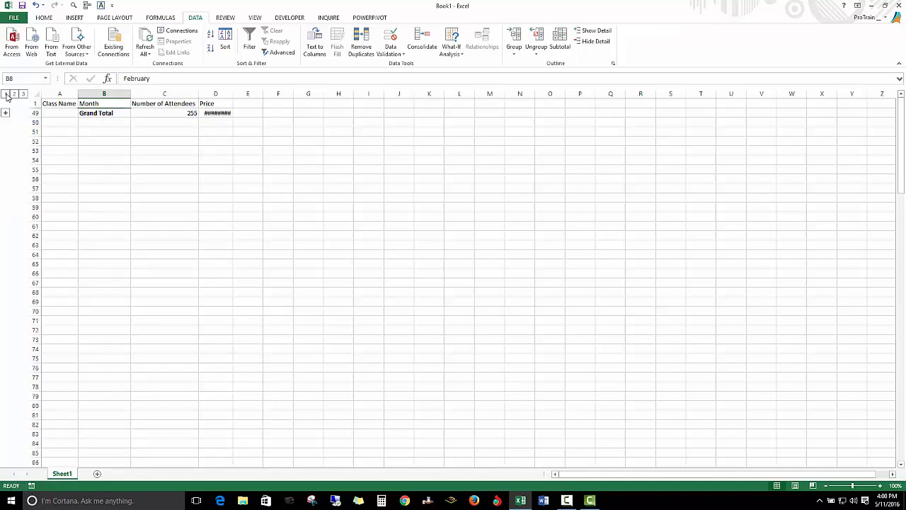
pyautogui.doubleClick(233, 95)
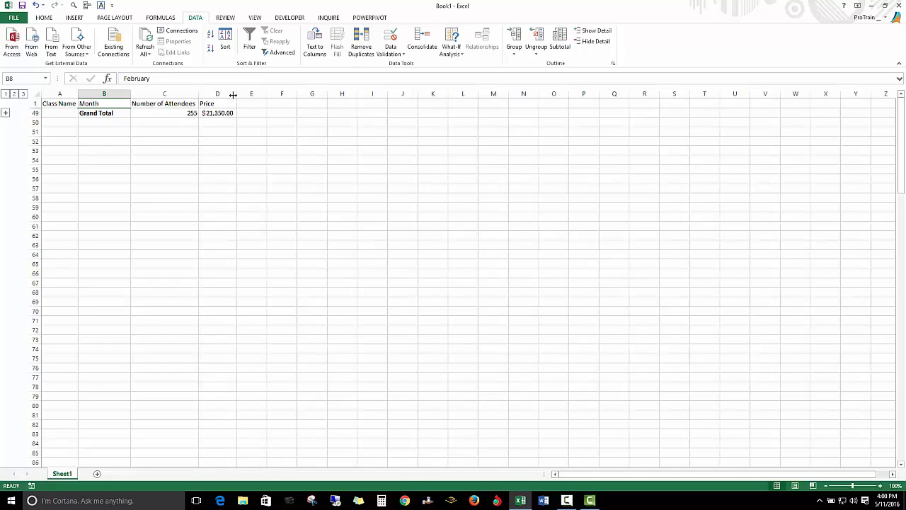
pyautogui.click(23, 94)
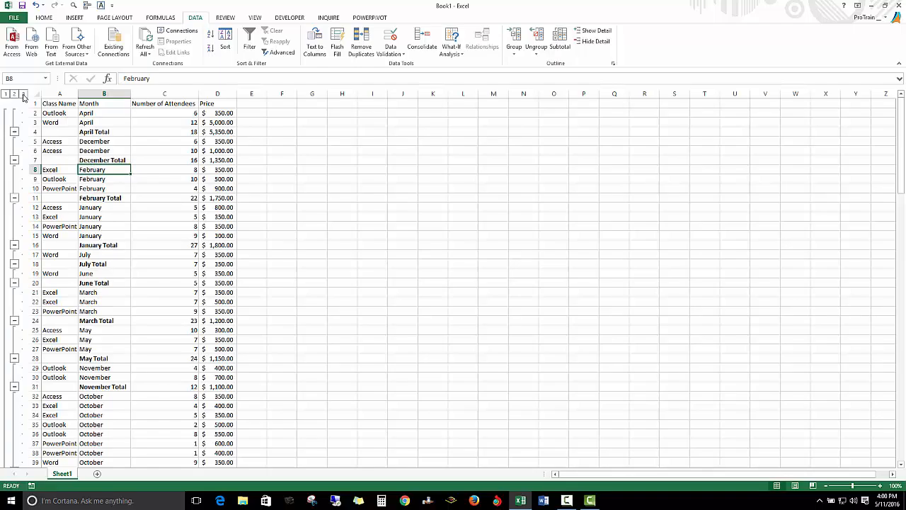
# Step: Collapse the detail rows of the April, December, February, January and November groups individually
pyautogui.click(14, 132)
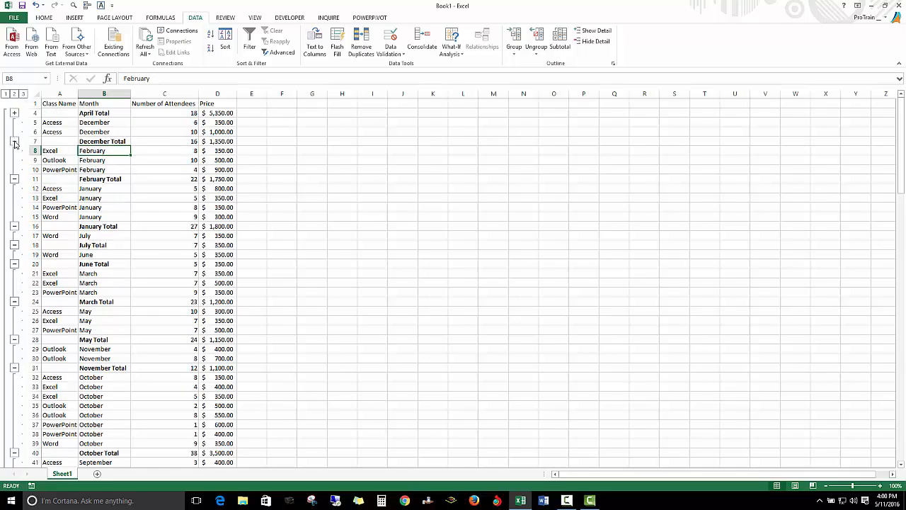
pyautogui.click(14, 141)
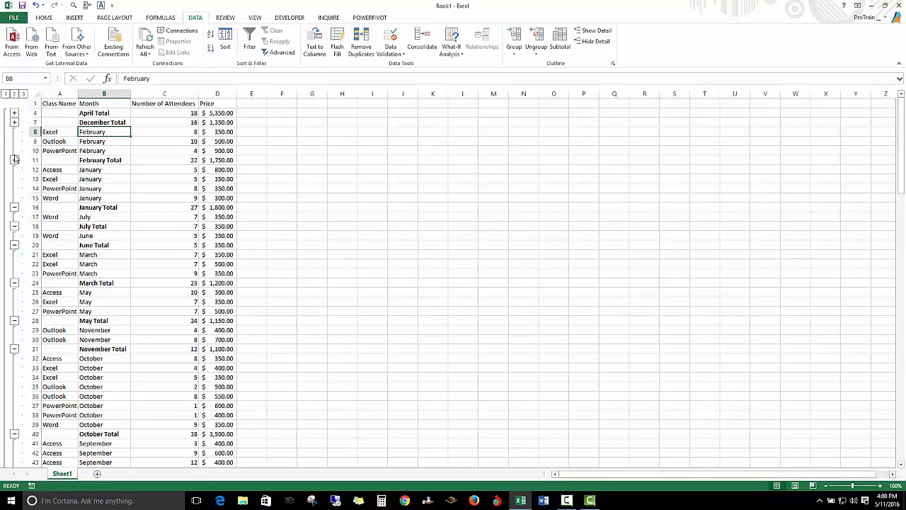
pyautogui.click(14, 160)
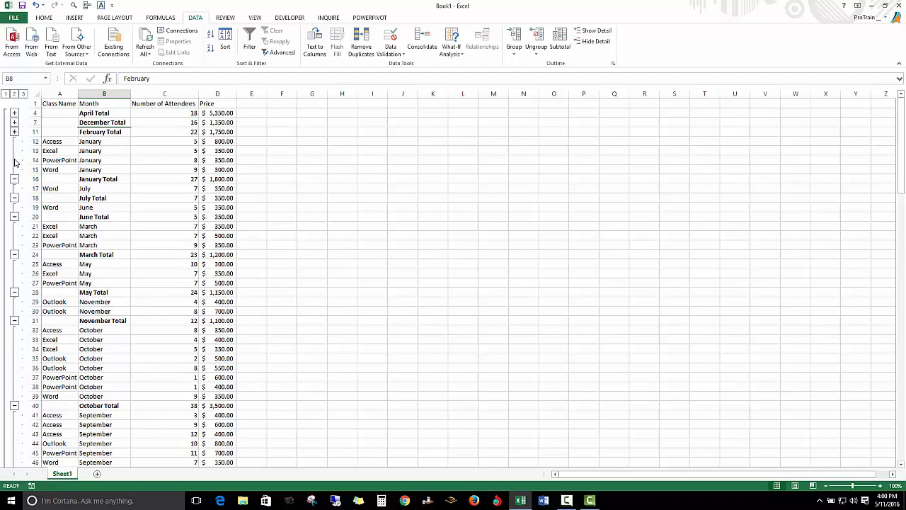
pyautogui.click(14, 179)
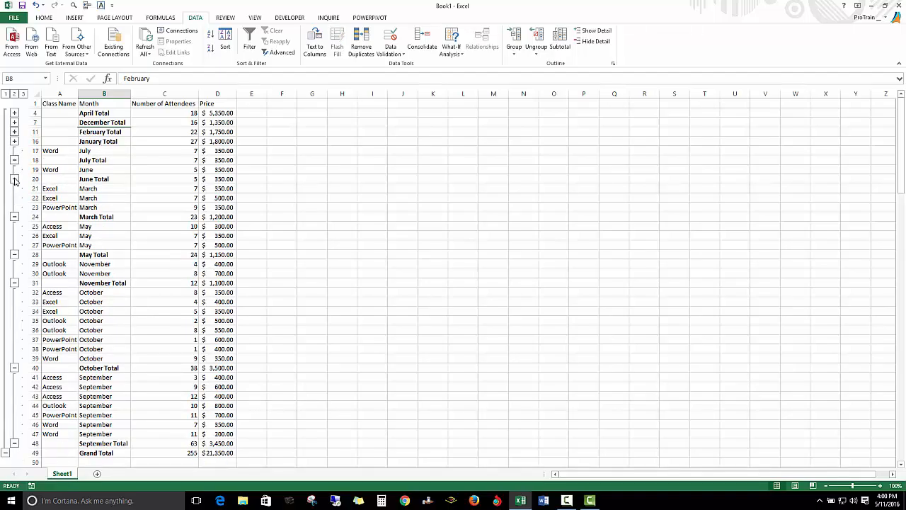
pyautogui.click(14, 282)
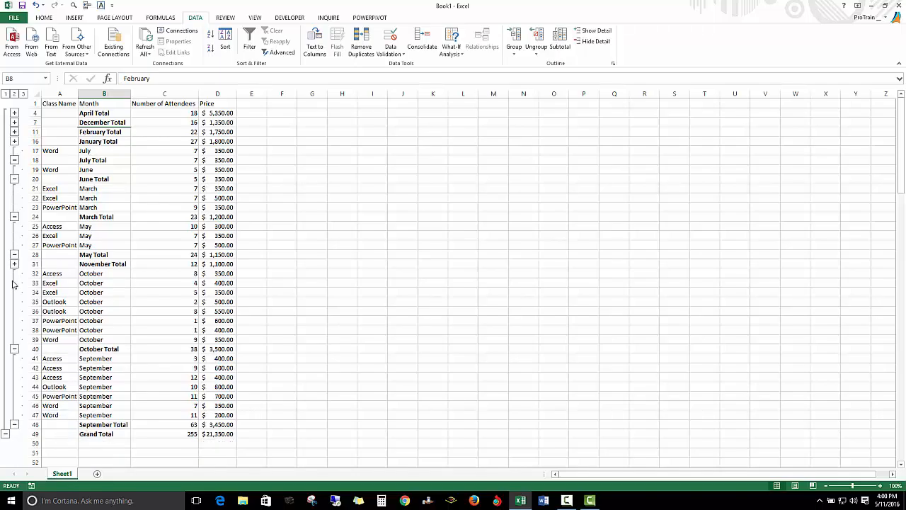